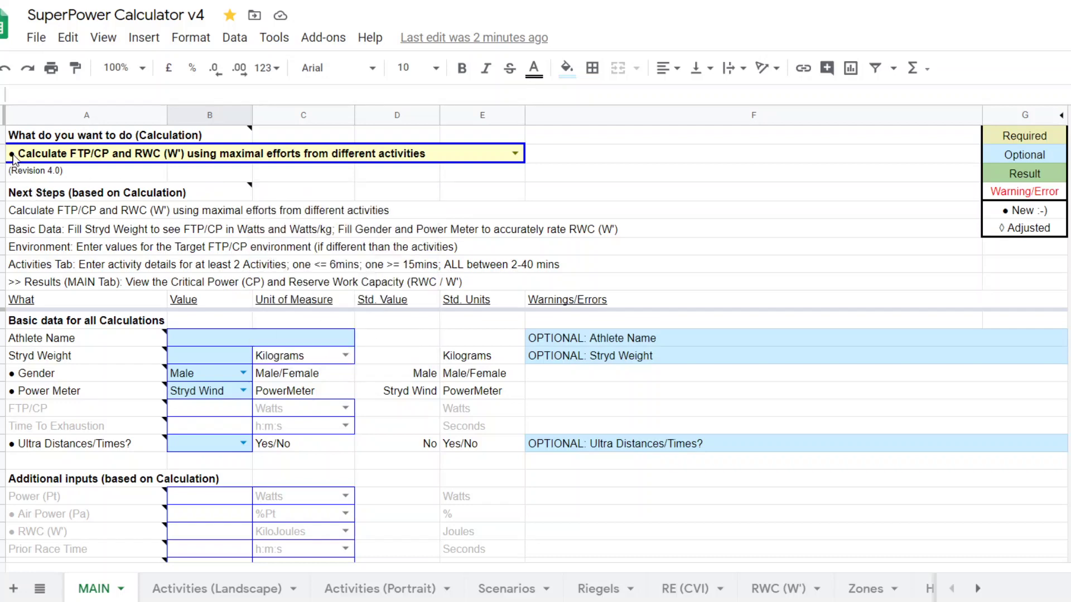
- Keep the current calculation option and view the Activities (Landscape) list of 1000 m and 5000 m efforts
{"action": "left_click", "coordinate": [515, 153]}
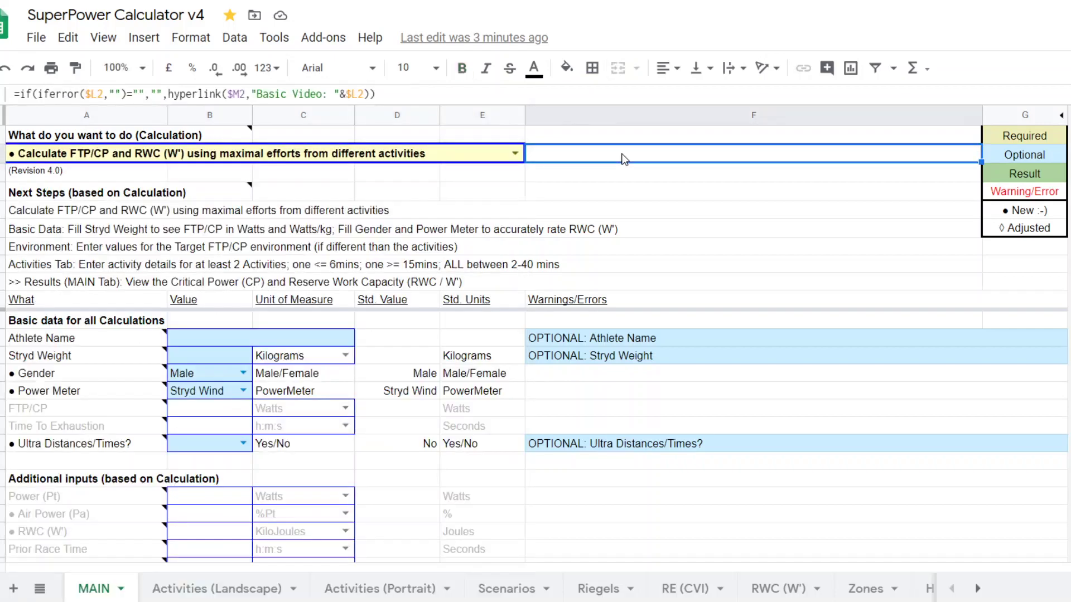
{"action": "left_click", "coordinate": [626, 159]}
{"action": "left_click", "coordinate": [192, 591]}
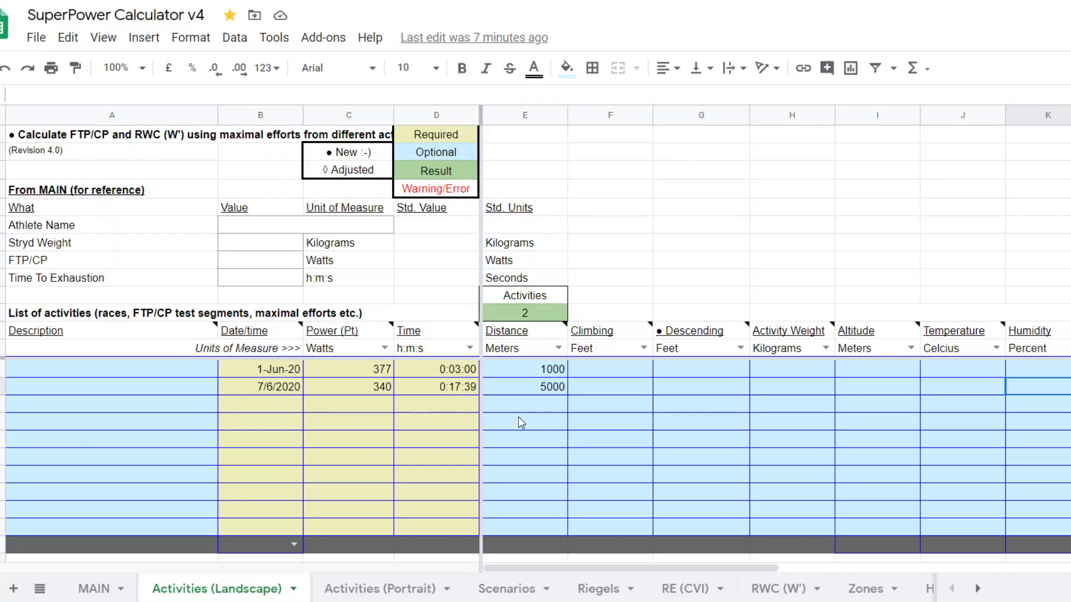
- Review MAIN's Results and the RWC (W') note: 8.024 kJ rated Medium, Running Power 332.423 W
{"action": "mouse_move", "coordinate": [269, 333]}
{"action": "left_click", "coordinate": [93, 590]}
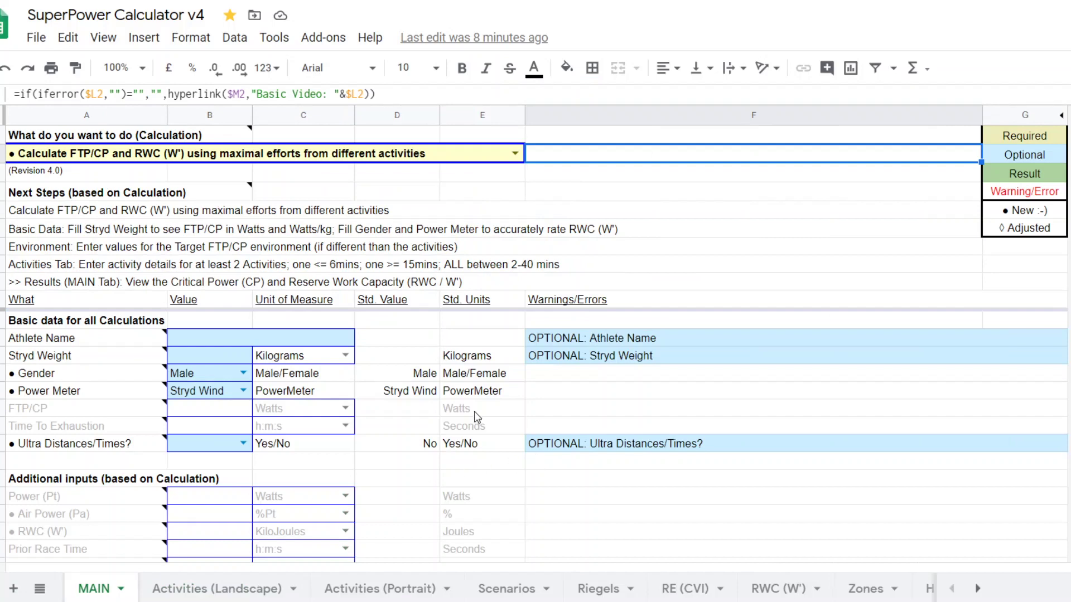
{"action": "scroll", "coordinate": [381, 376], "scroll_direction": "down", "scroll_amount": 4}
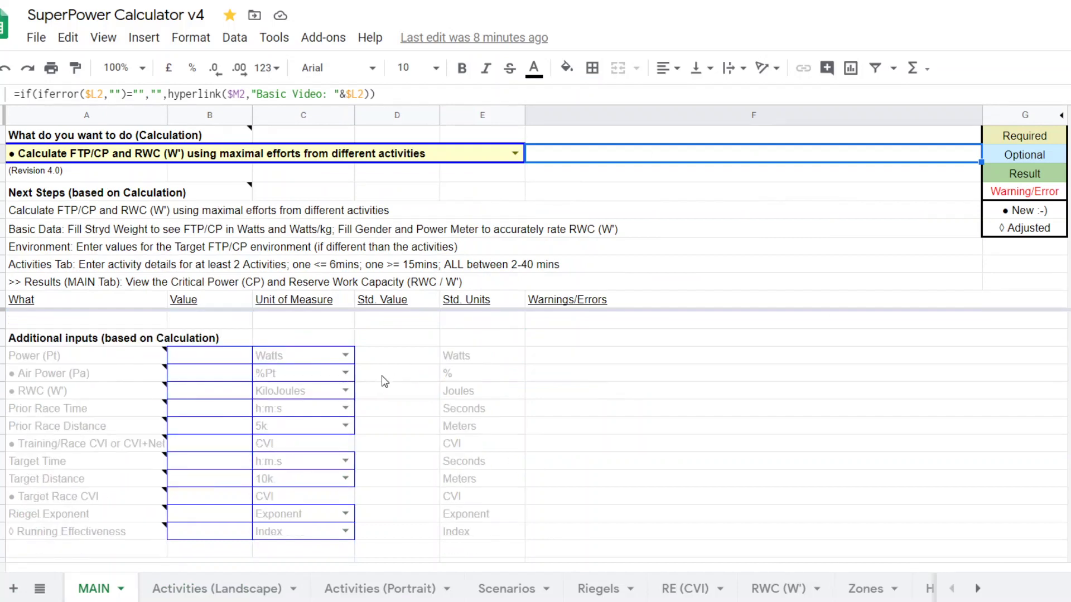
{"action": "scroll", "coordinate": [386, 381], "scroll_direction": "down", "scroll_amount": 4}
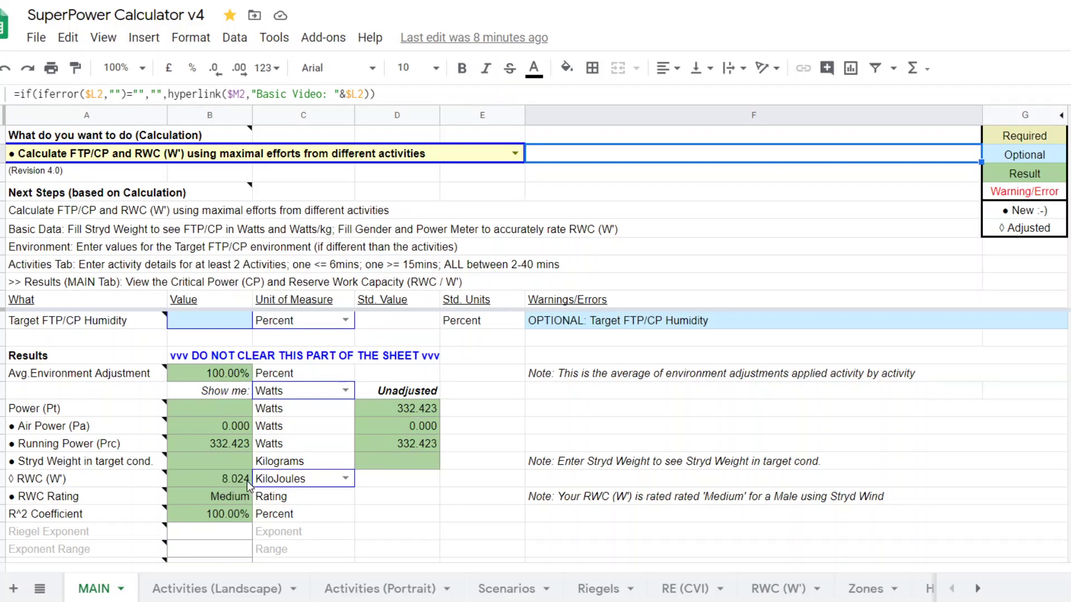
{"action": "mouse_move", "coordinate": [224, 478]}
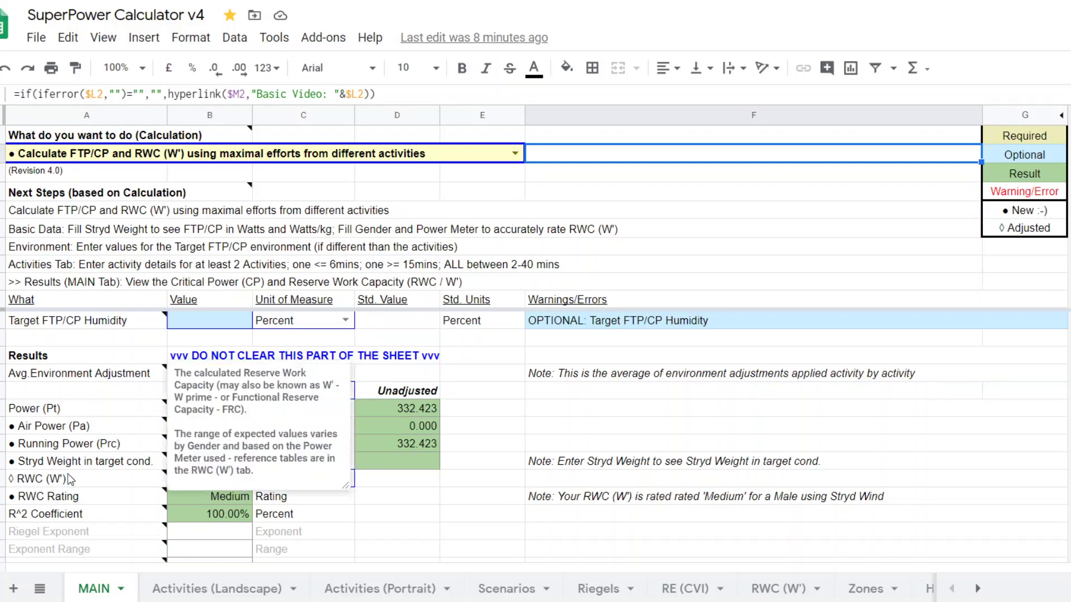
{"action": "left_click", "coordinate": [406, 536]}
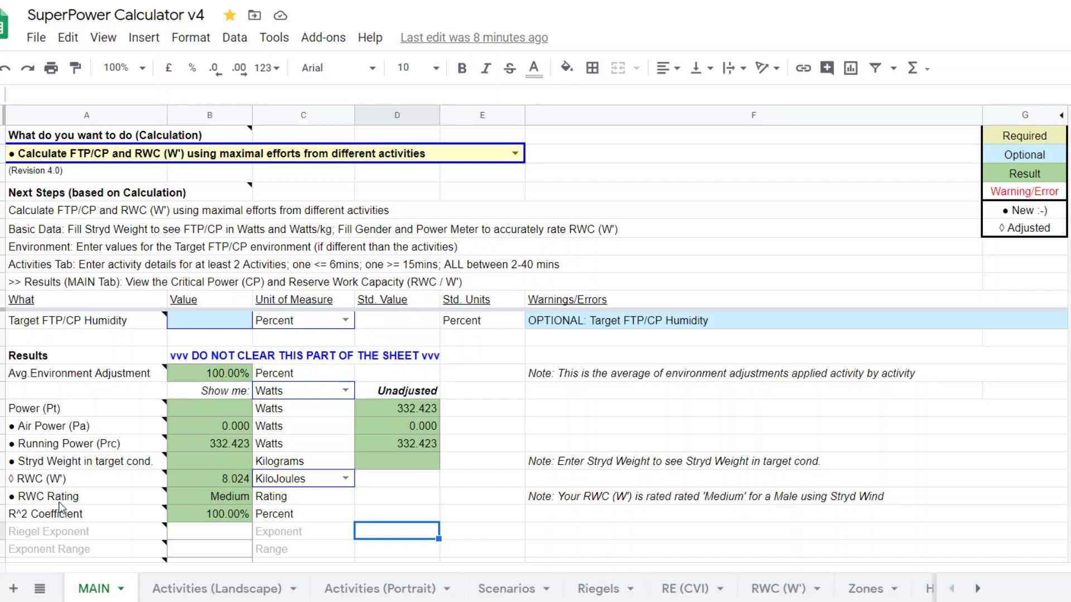
- View the RWC (W') standards table marking Male Stryd Wind Medium at 7.64–11.82 kJ
{"action": "mouse_move", "coordinate": [209, 498]}
{"action": "left_click", "coordinate": [772, 590]}
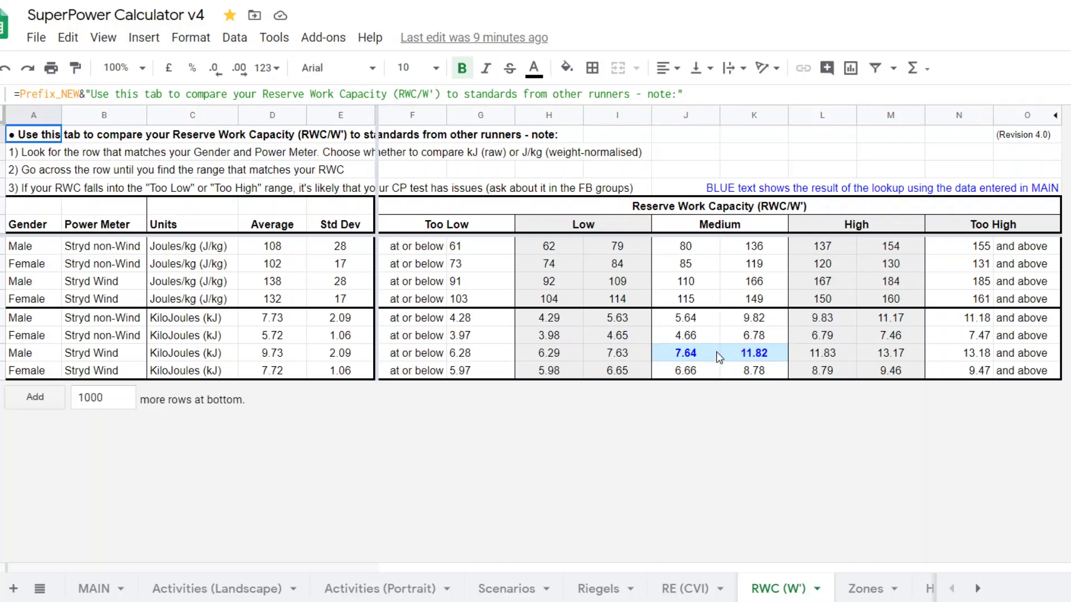
- On MAIN, confirm the Target FTP/CP Altitude, Temperature and Humidity cells are still empty
{"action": "left_click", "coordinate": [105, 588]}
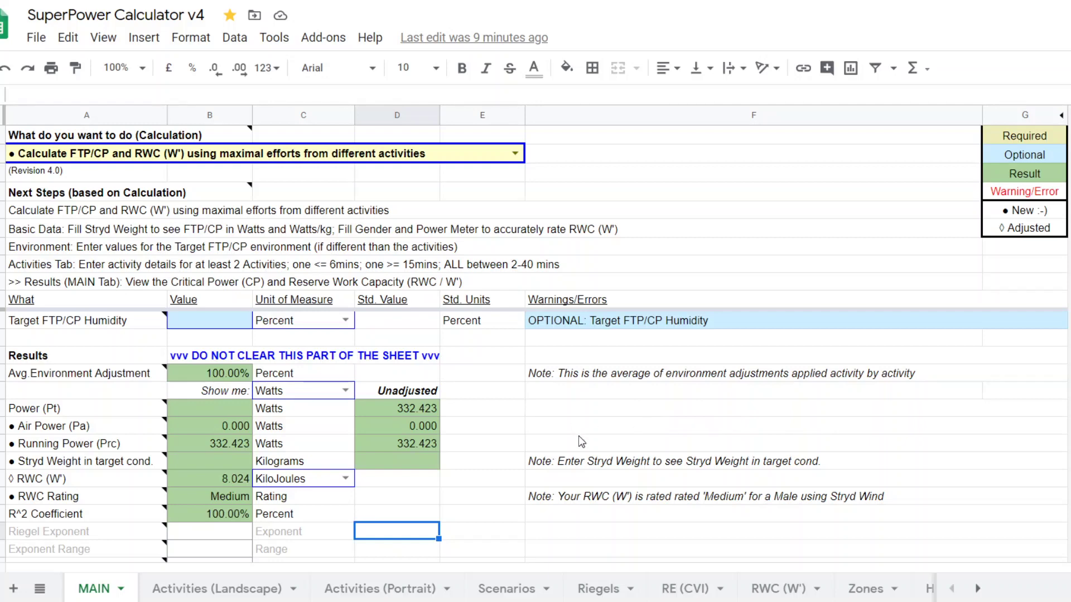
{"action": "scroll", "coordinate": [577, 436], "scroll_direction": "up", "scroll_amount": 3}
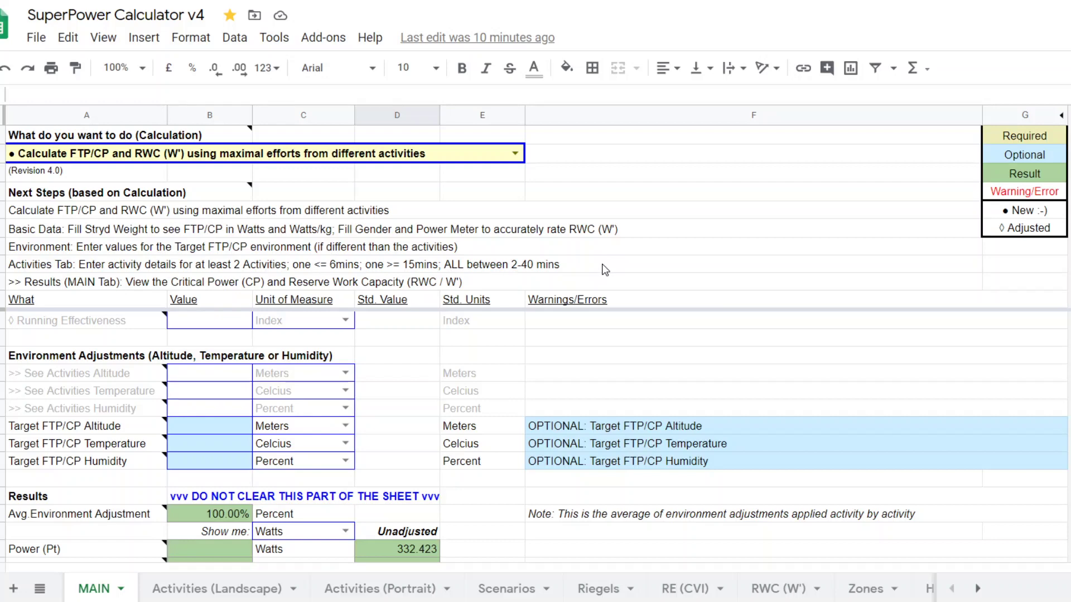
{"action": "scroll", "coordinate": [605, 269], "scroll_direction": "down", "scroll_amount": 5}
{"action": "scroll", "coordinate": [510, 348], "scroll_direction": "up", "scroll_amount": 2}
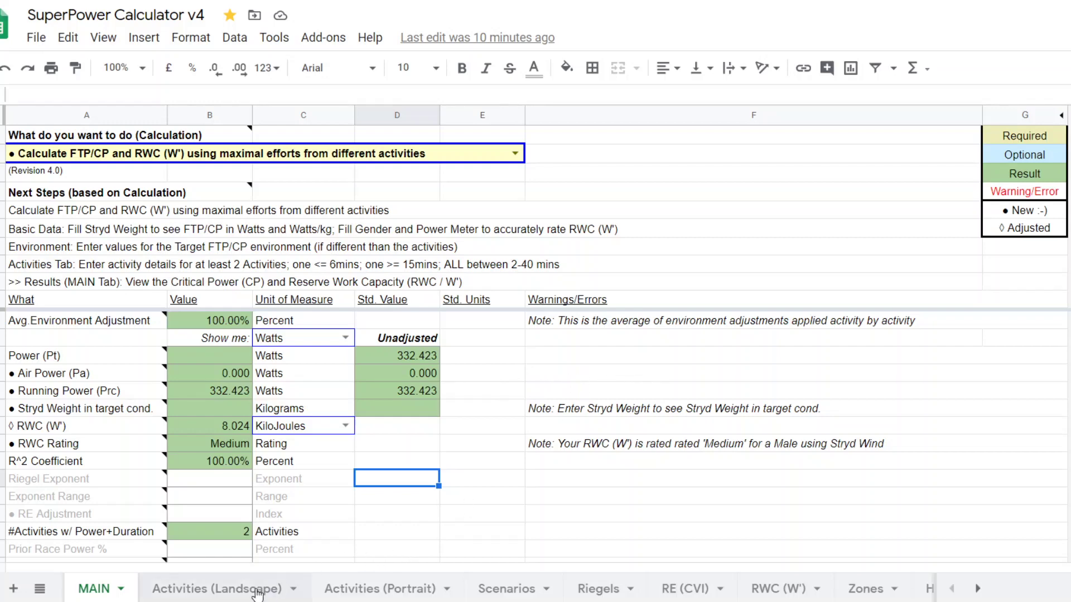
- Enter an altitude of 50 m for both activities on the Activities (Landscape) sheet
{"action": "left_click", "coordinate": [198, 589]}
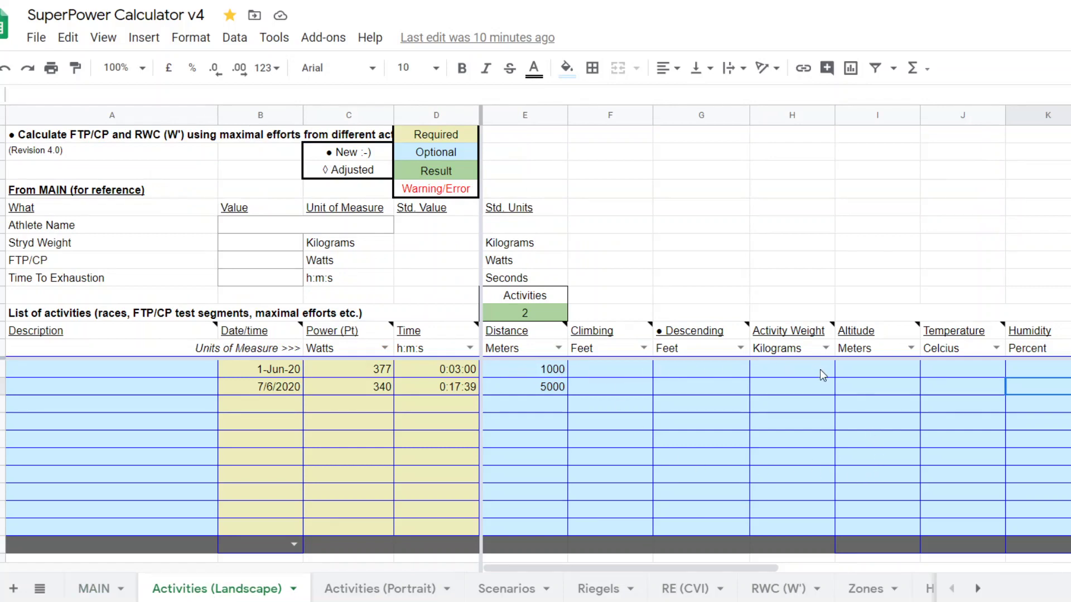
{"action": "left_click", "coordinate": [868, 369]}
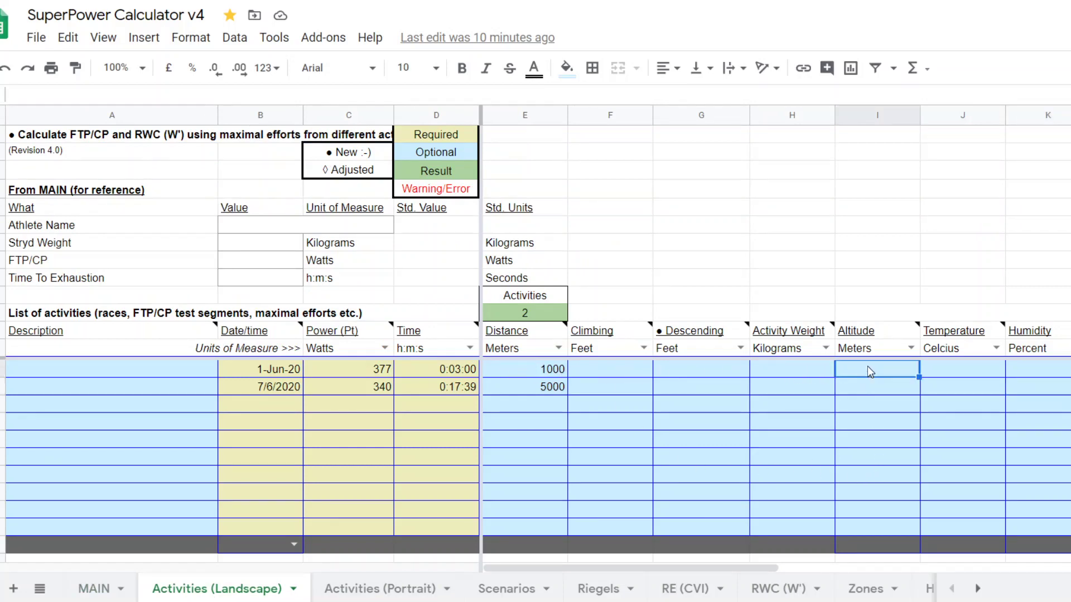
{"action": "type", "text": "50"}
{"action": "key", "text": "Return"}
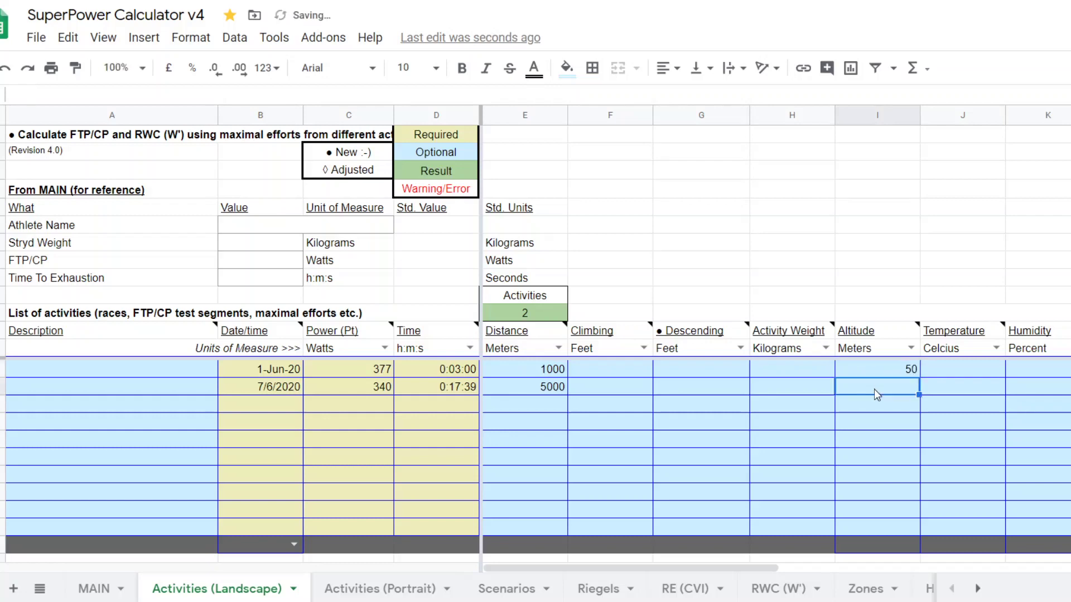
{"action": "type", "text": "50"}
{"action": "key", "text": "Return"}
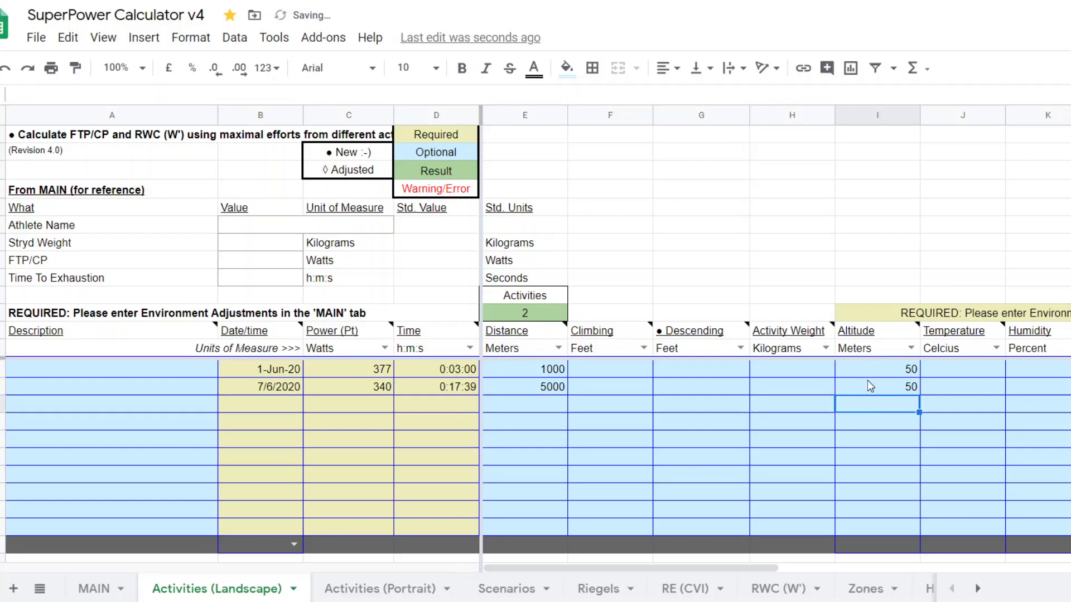
- Enter temperatures 25 and 21 °C and humidity 75% and 70% for the two activities
{"action": "left_click", "coordinate": [973, 371]}
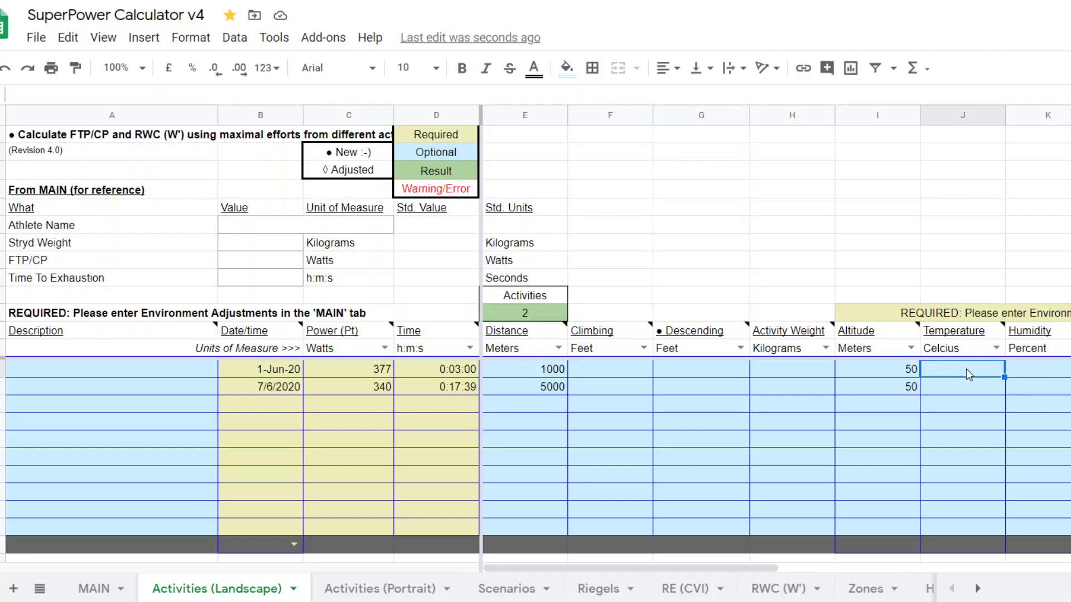
{"action": "type", "text": "25"}
{"action": "left_click", "coordinate": [1055, 377]}
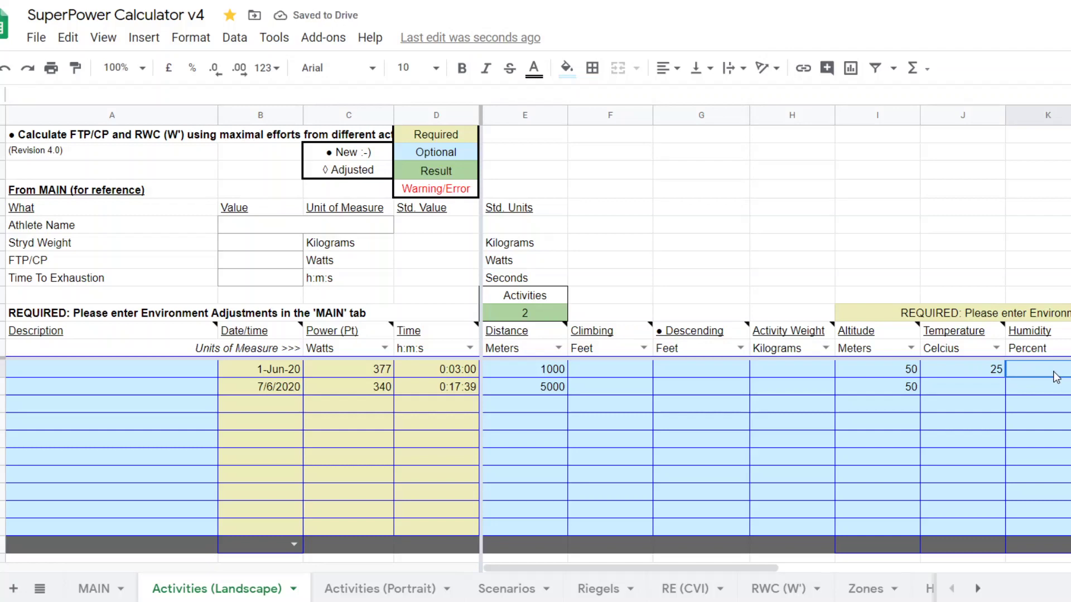
{"action": "type", "text": "7"}
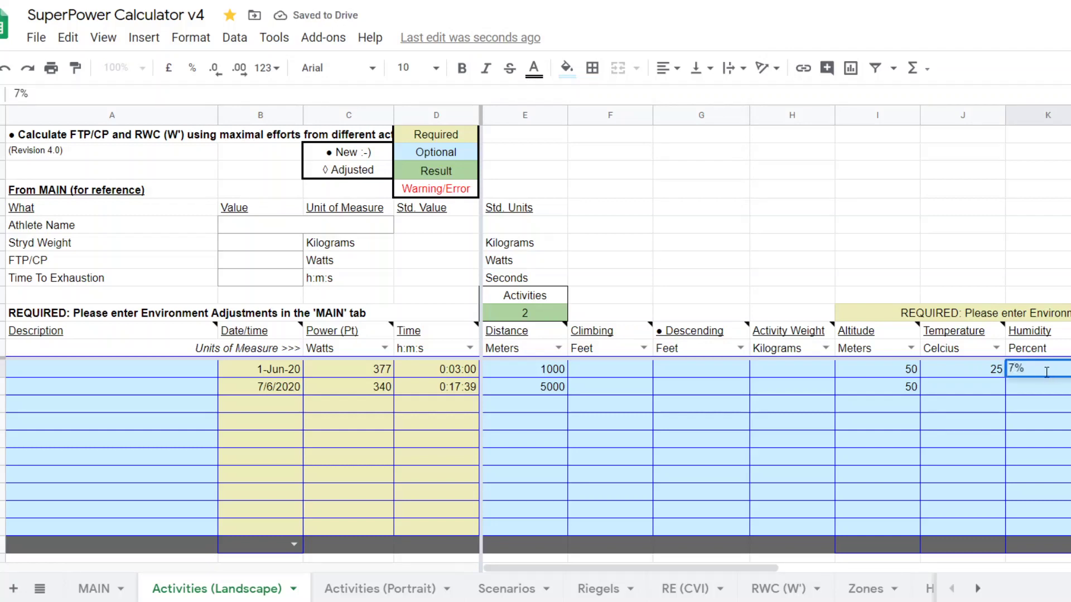
{"action": "type", "text": "5"}
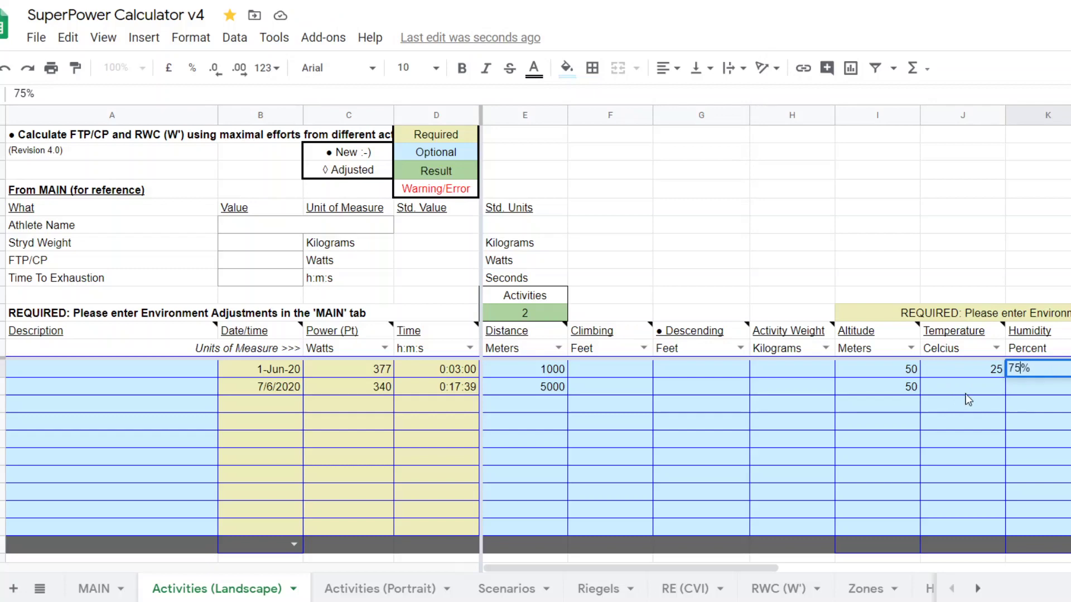
{"action": "left_click", "coordinate": [971, 393]}
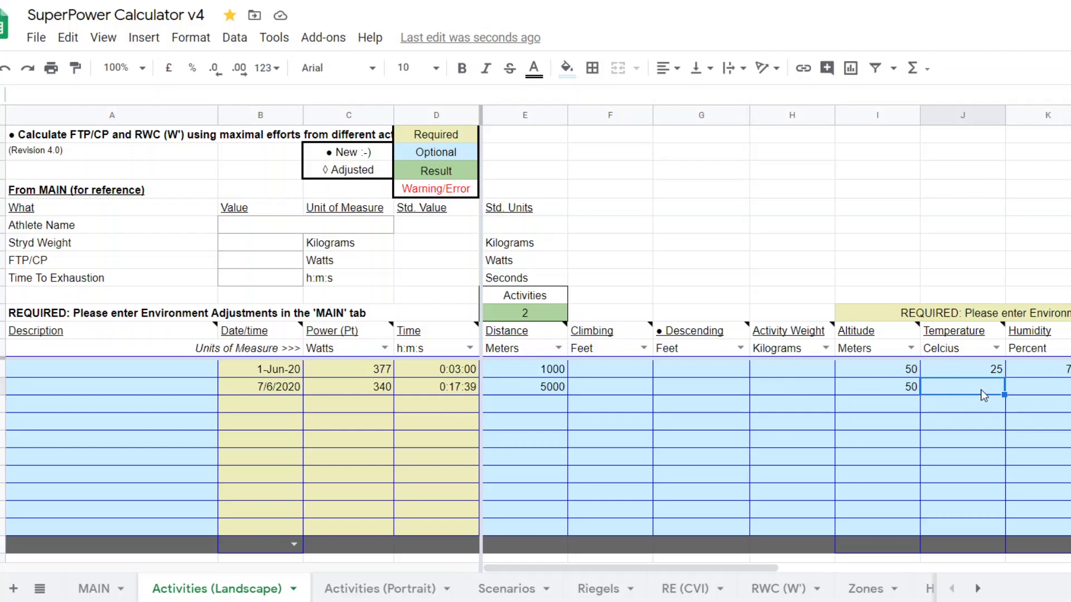
{"action": "type", "text": "21"}
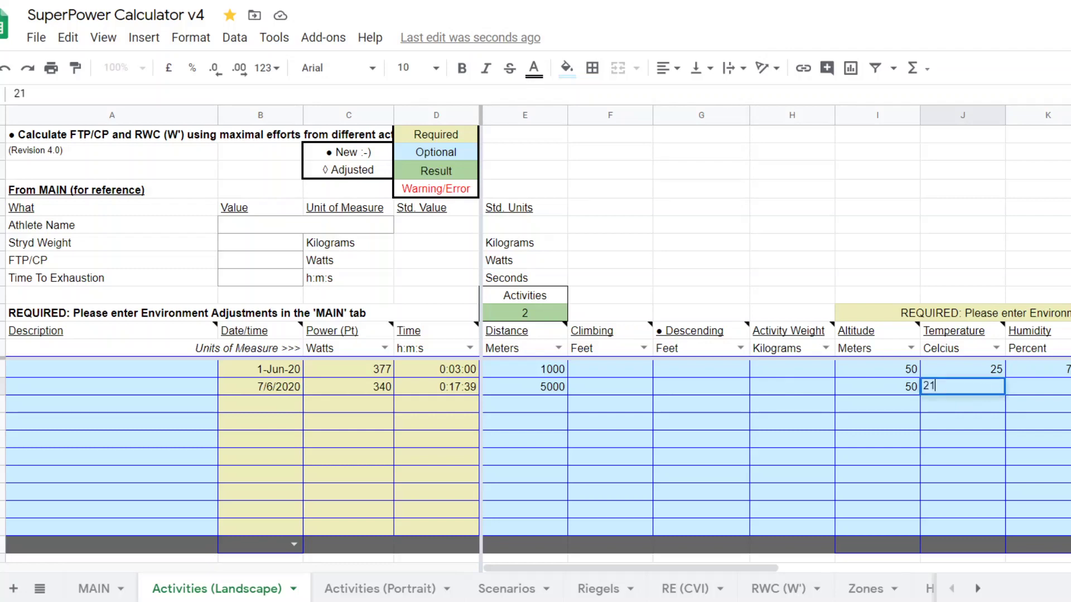
{"action": "key", "text": "Tab"}
{"action": "type", "text": "70"}
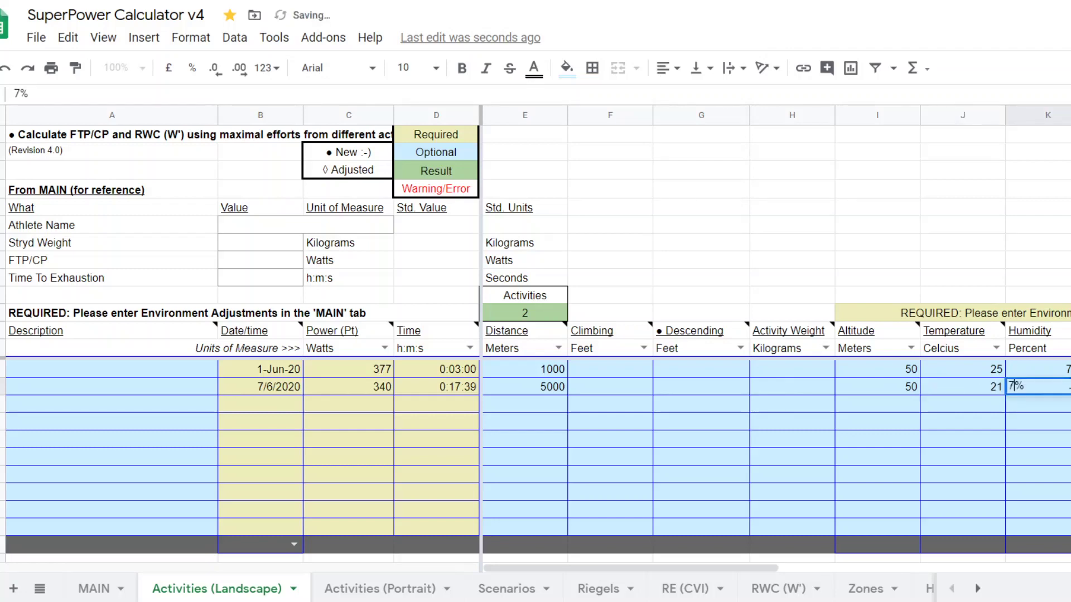
{"action": "left_click", "coordinate": [1024, 403]}
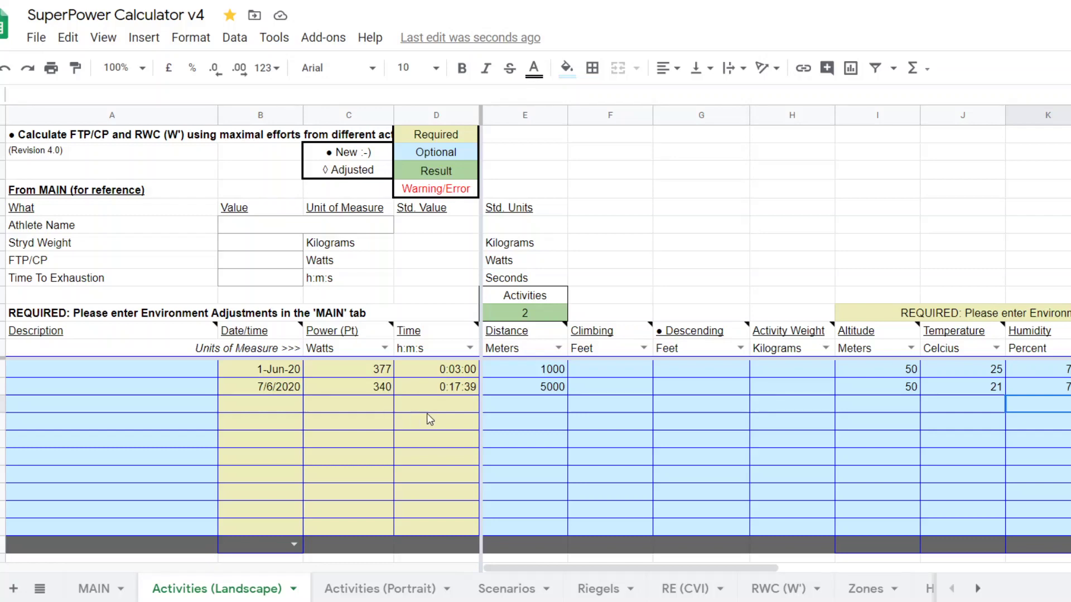
{"action": "left_click", "coordinate": [94, 589]}
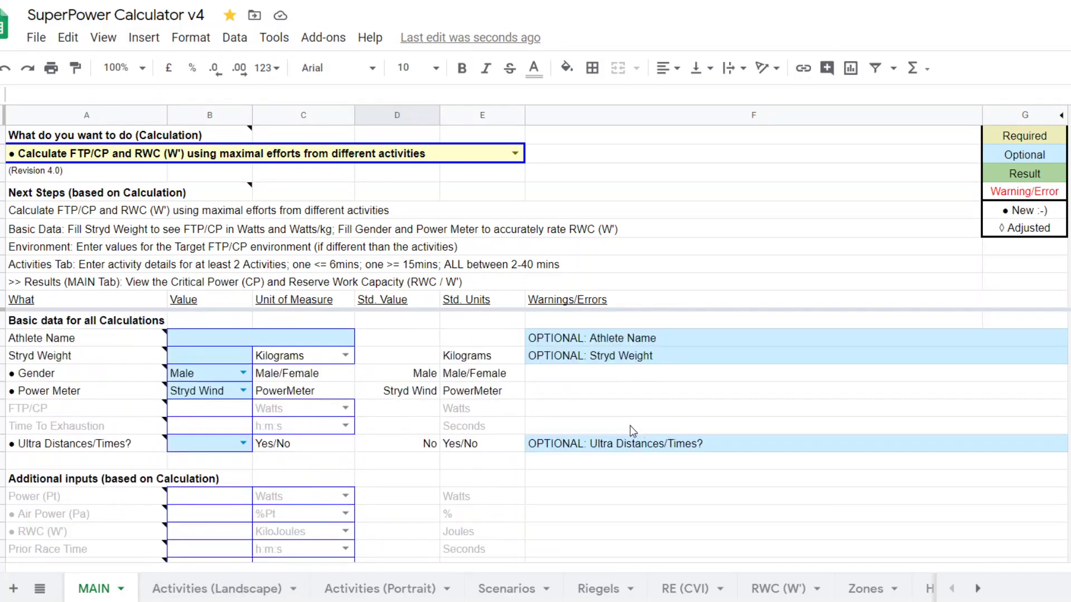
{"action": "left_click", "coordinate": [205, 588]}
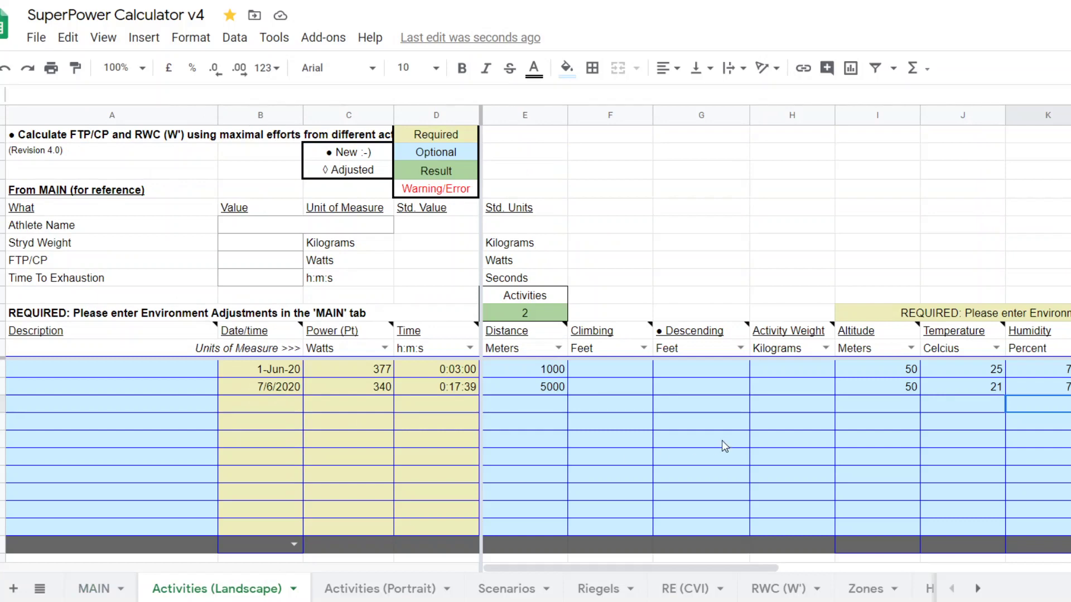
{"action": "left_click", "coordinate": [779, 375]}
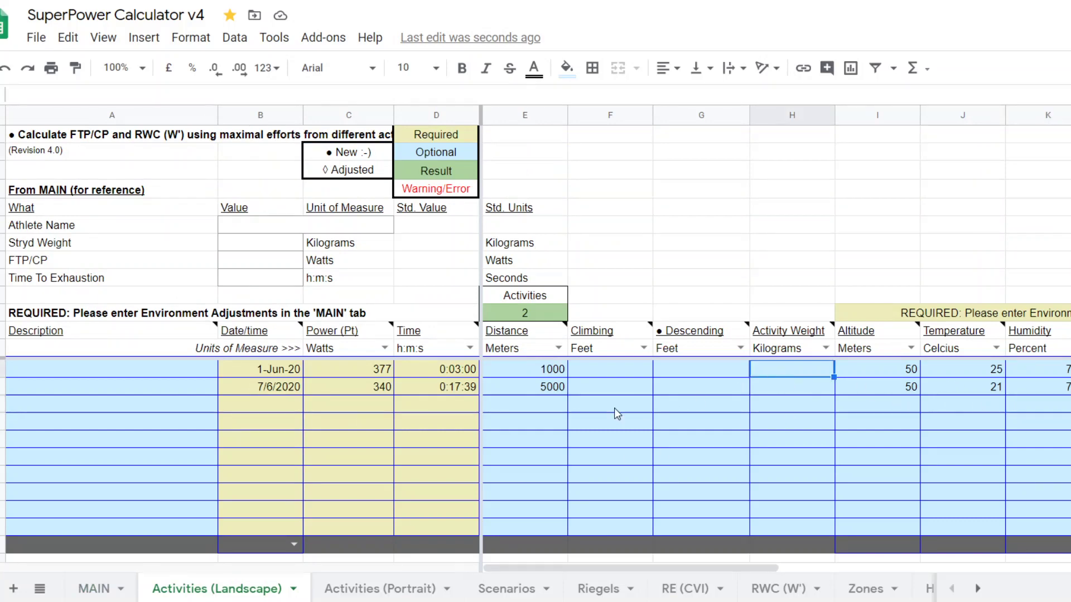
{"action": "left_click", "coordinate": [89, 590]}
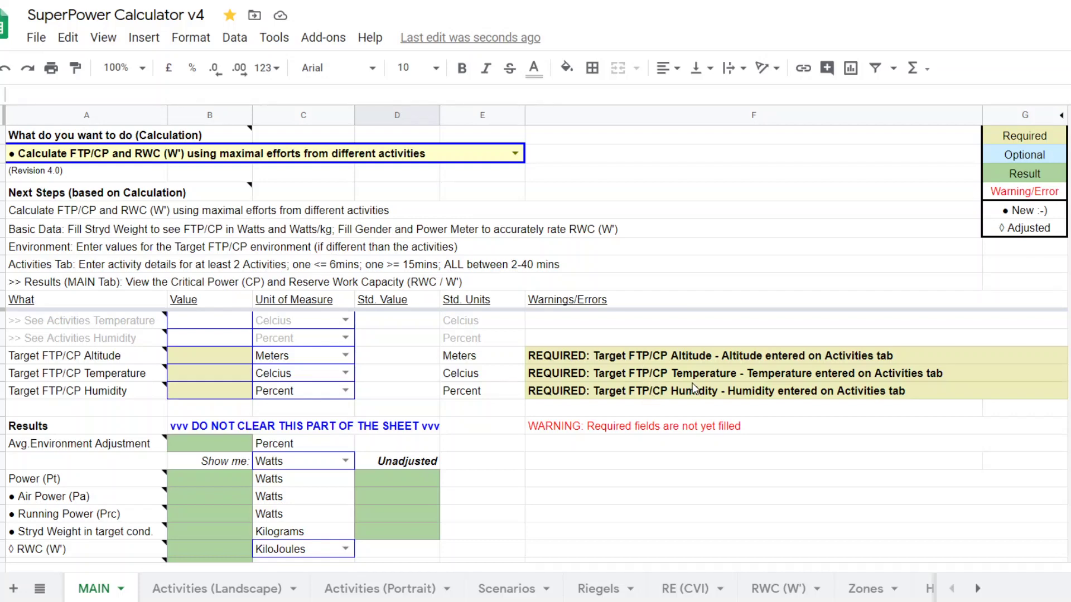
{"action": "left_click", "coordinate": [211, 360]}
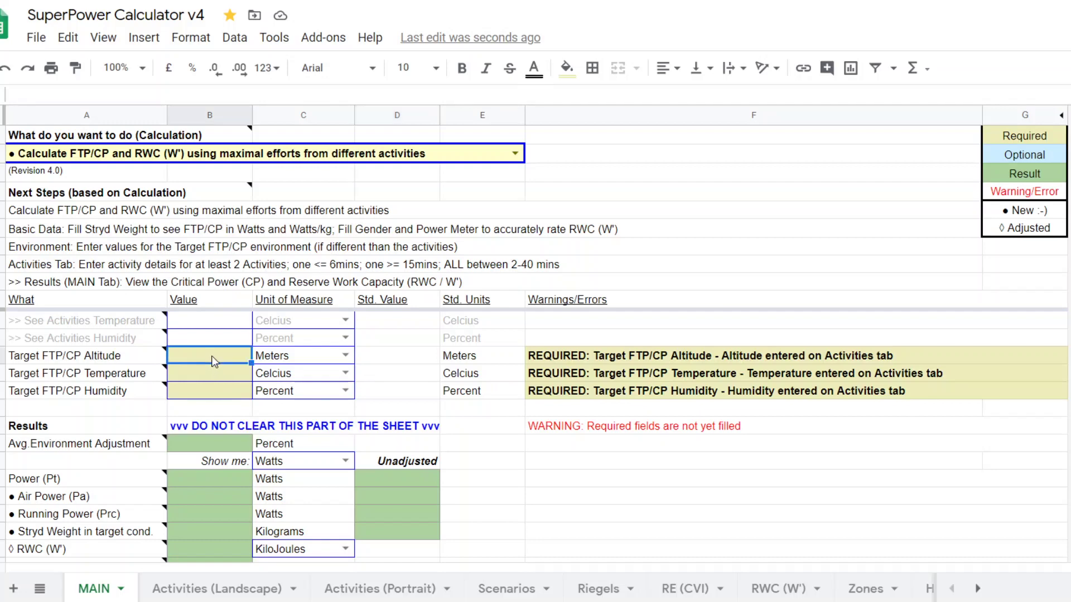
{"action": "left_click", "coordinate": [216, 588]}
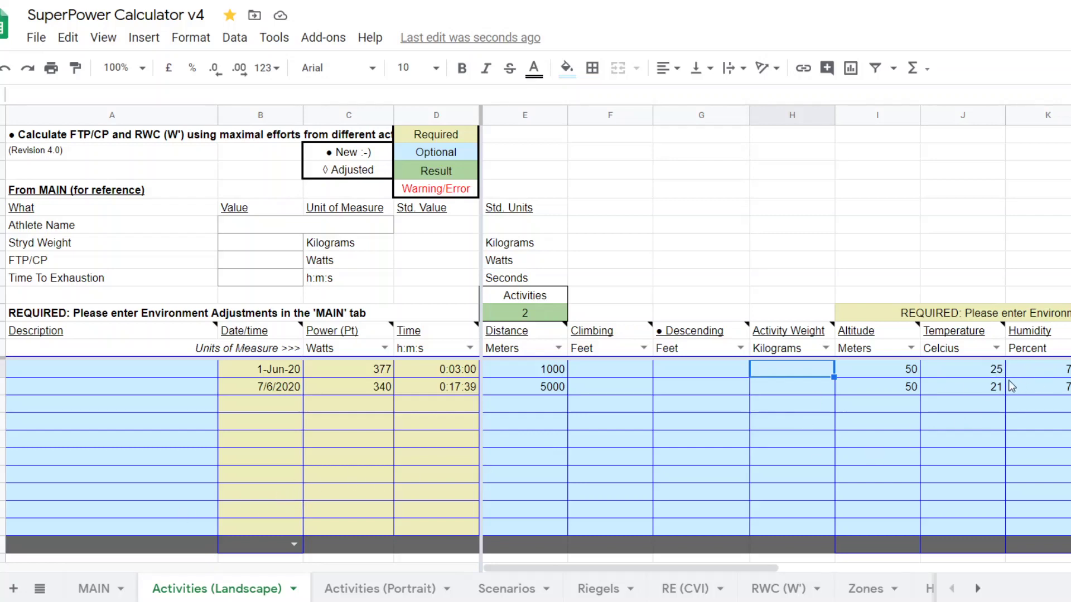
- On MAIN, enter target altitude 50 m, temperature 21 °C and humidity 70%, then view the adjusted Results
{"action": "left_click", "coordinate": [104, 589]}
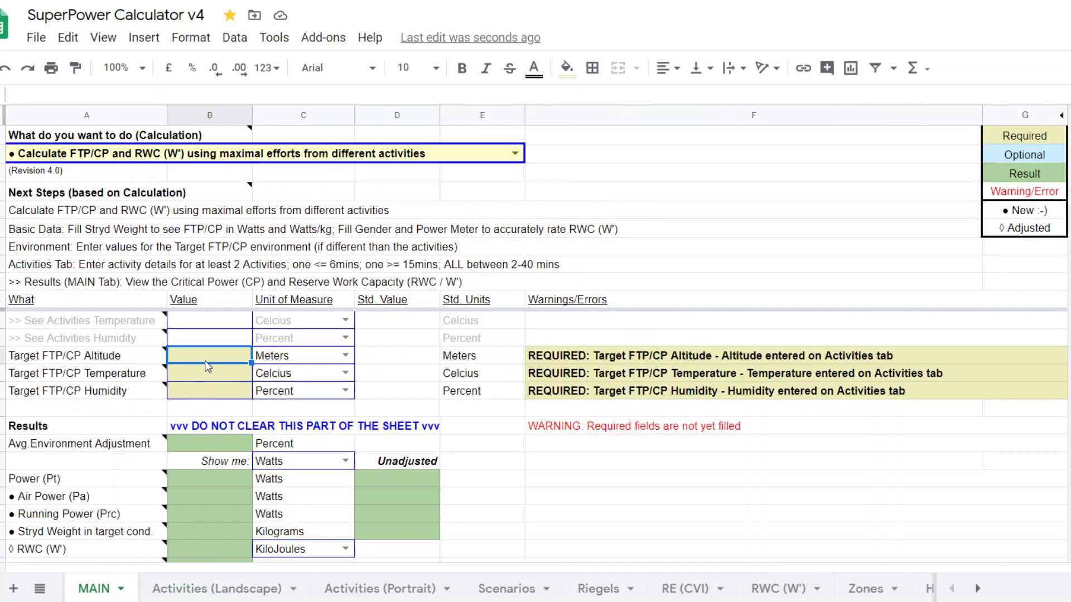
{"action": "type", "text": "50"}
{"action": "key", "text": "Return"}
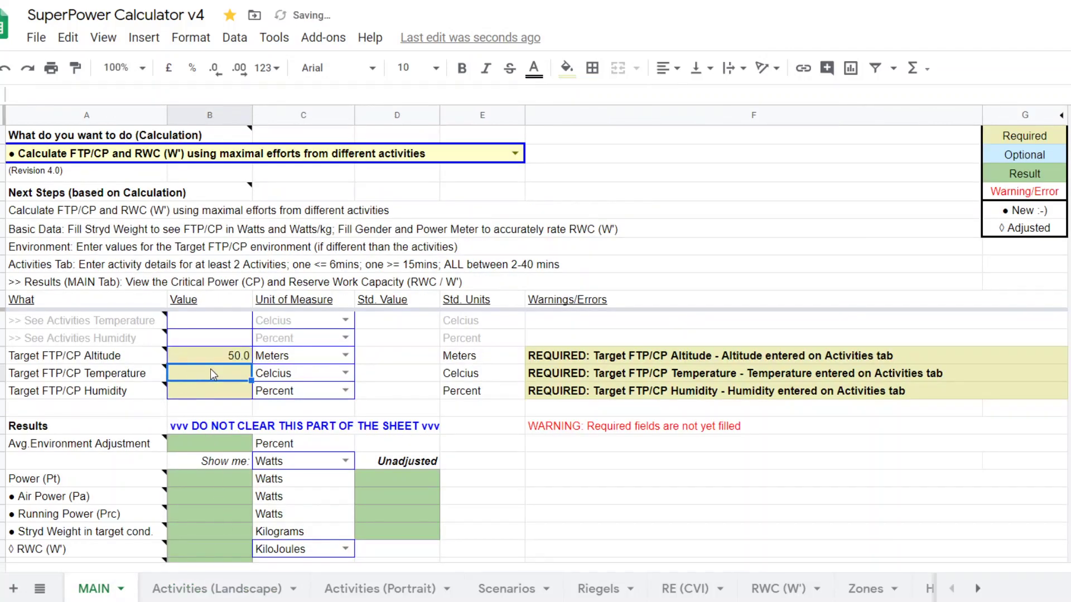
{"action": "type", "text": "21"}
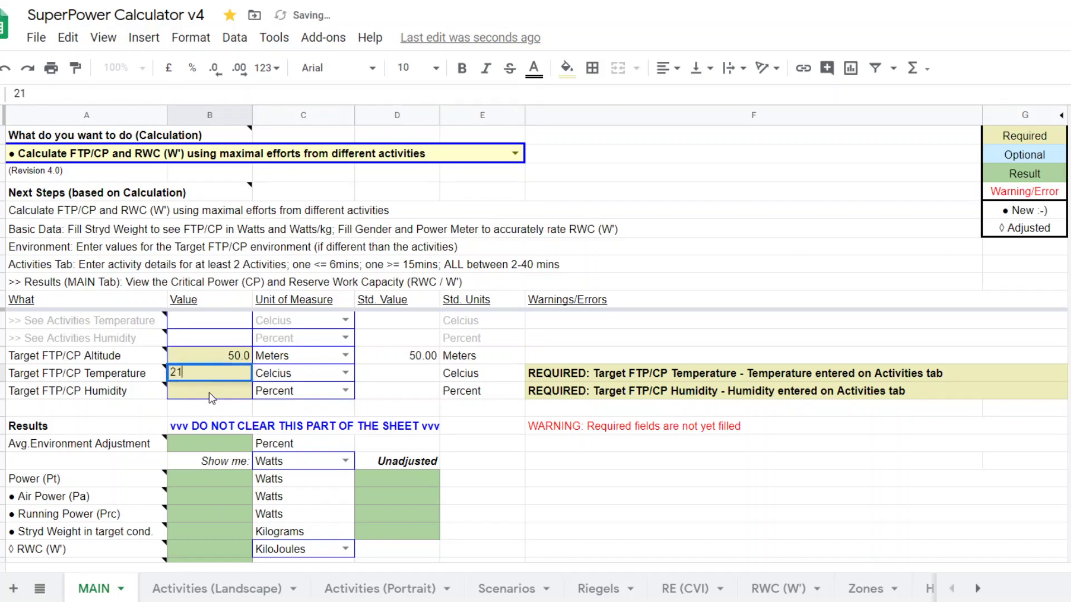
{"action": "key", "text": "Return"}
{"action": "type", "text": "70"}
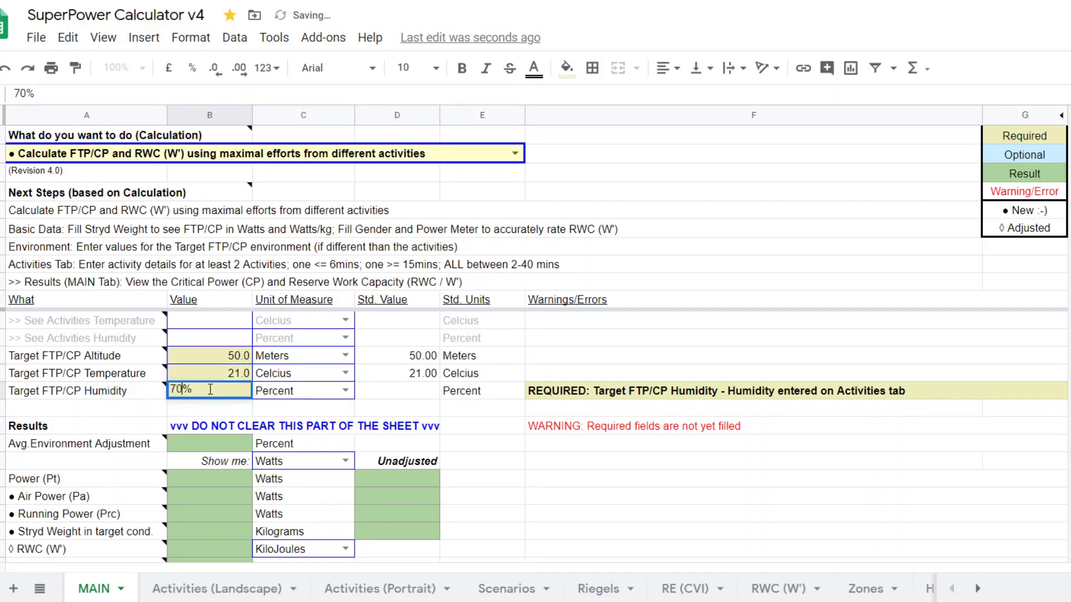
{"action": "key", "text": "Return"}
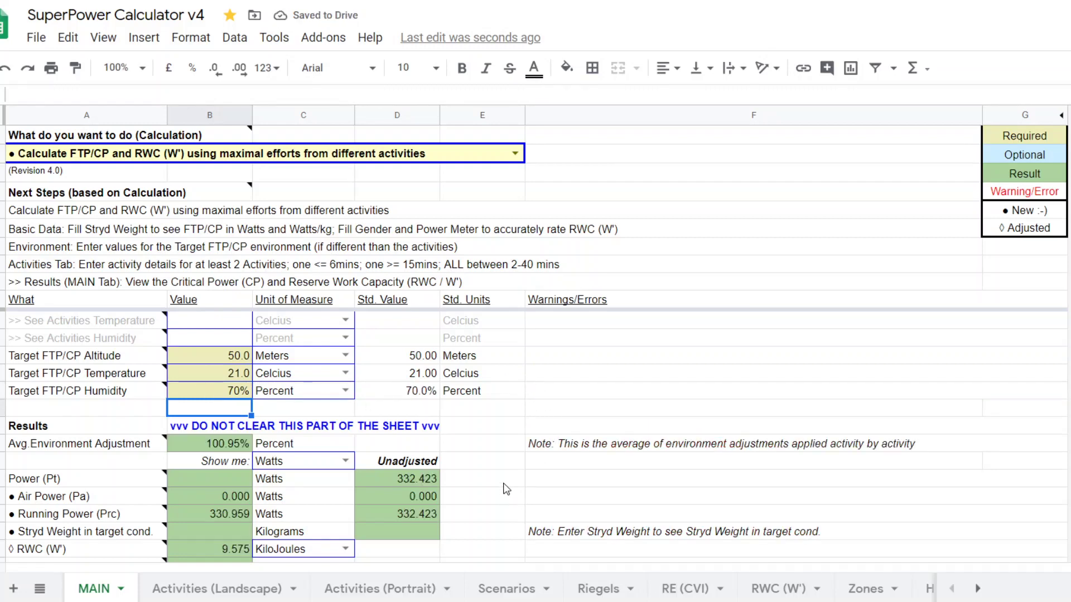
{"action": "scroll", "coordinate": [504, 491], "scroll_direction": "down", "scroll_amount": 2}
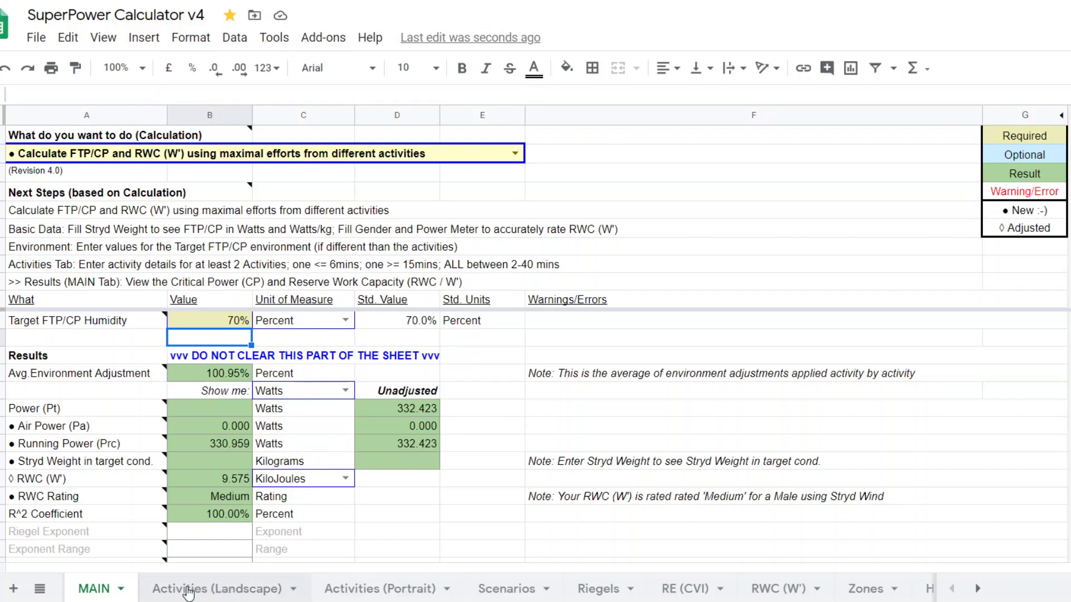
{"action": "left_click", "coordinate": [186, 589]}
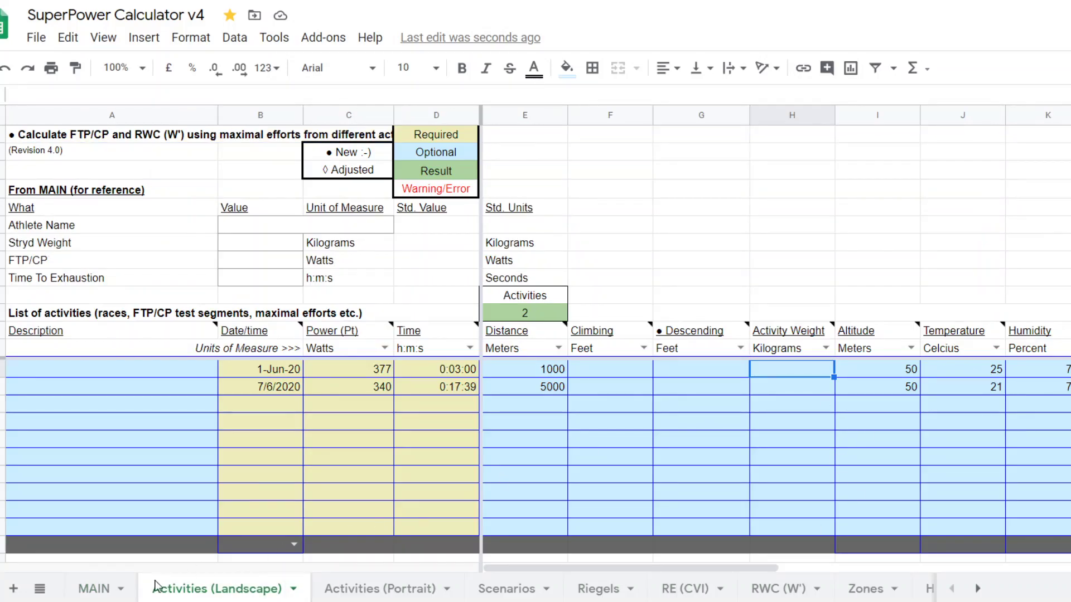
{"action": "left_click", "coordinate": [94, 589]}
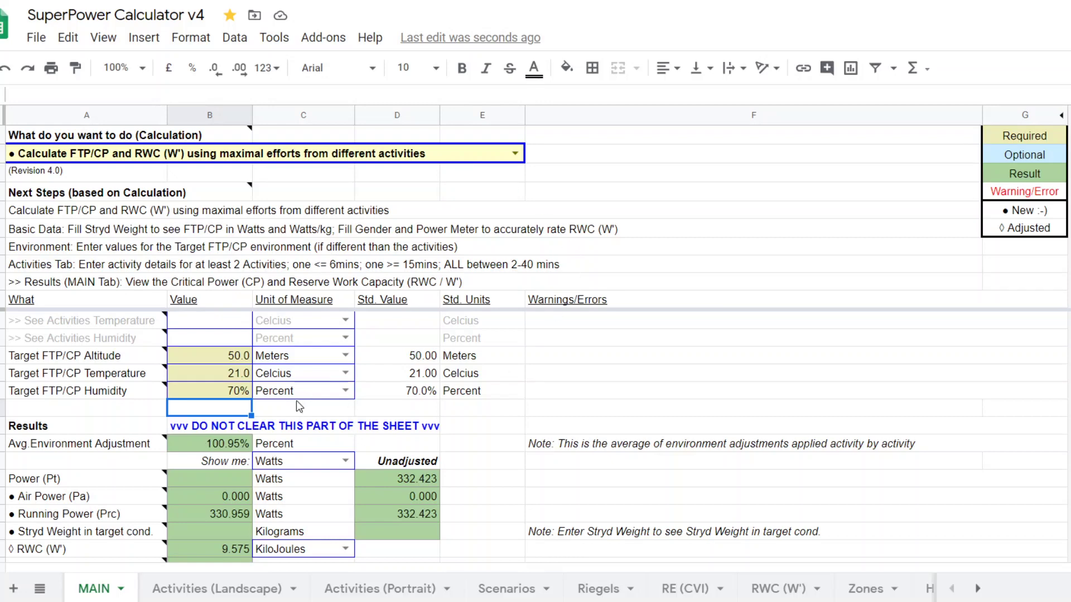
{"action": "scroll", "coordinate": [277, 493], "scroll_direction": "down", "scroll_amount": 1}
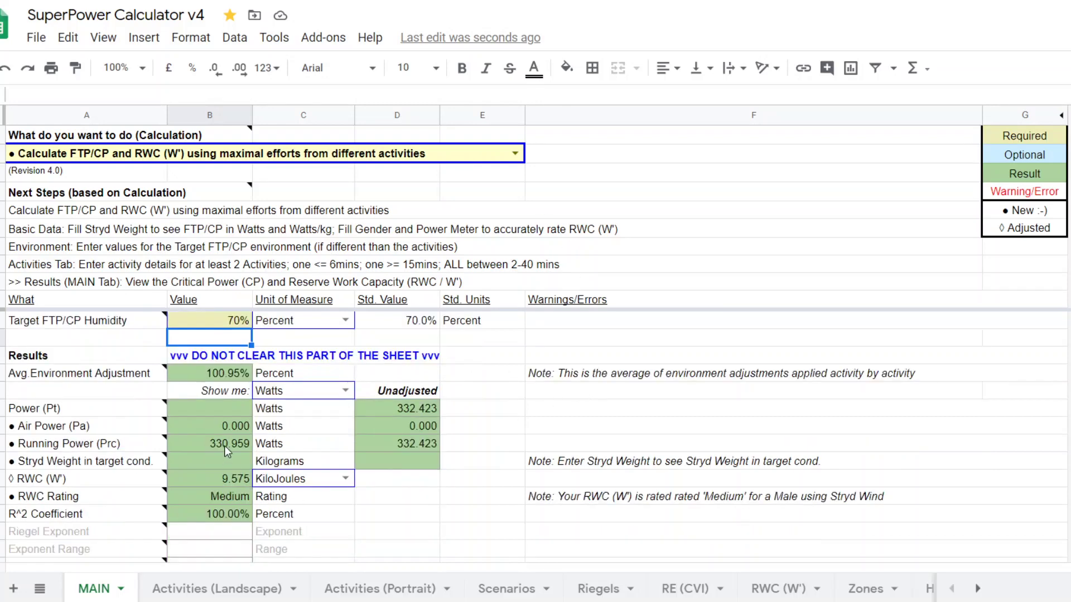
{"action": "left_click", "coordinate": [204, 588]}
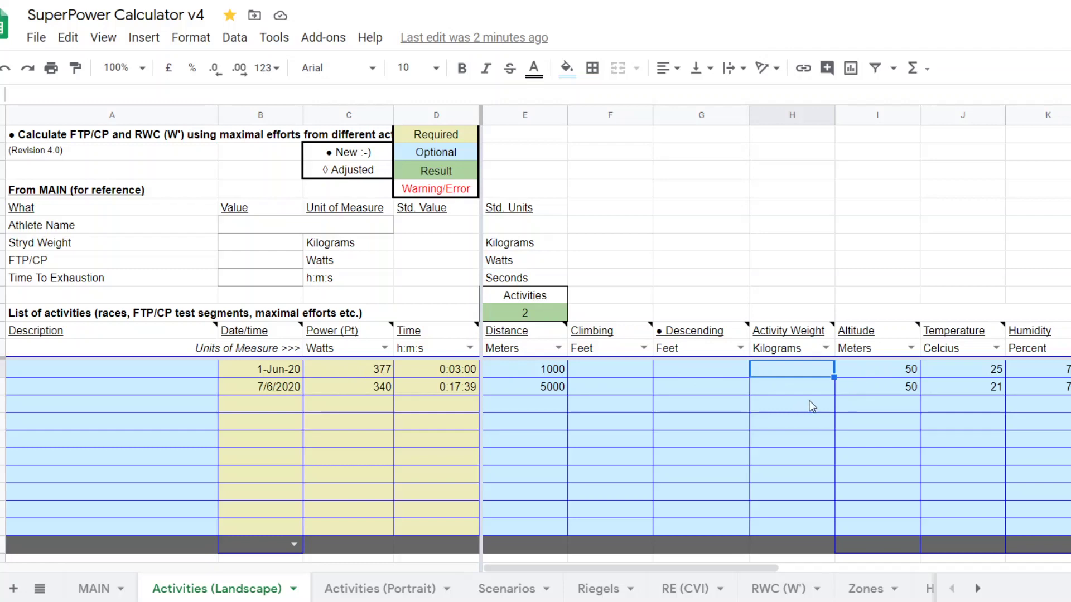
{"action": "left_click", "coordinate": [101, 589]}
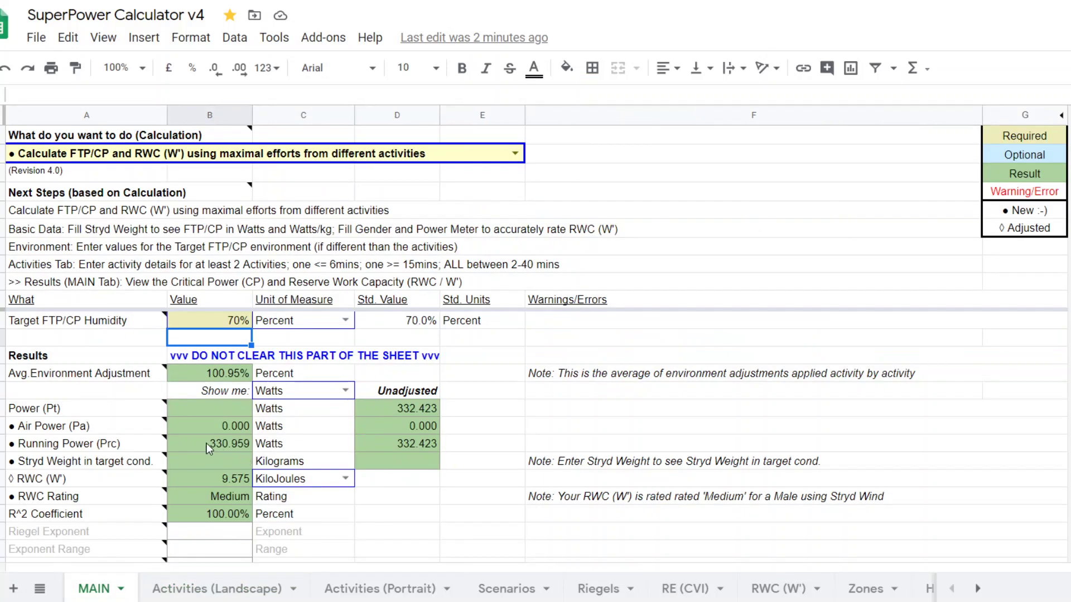